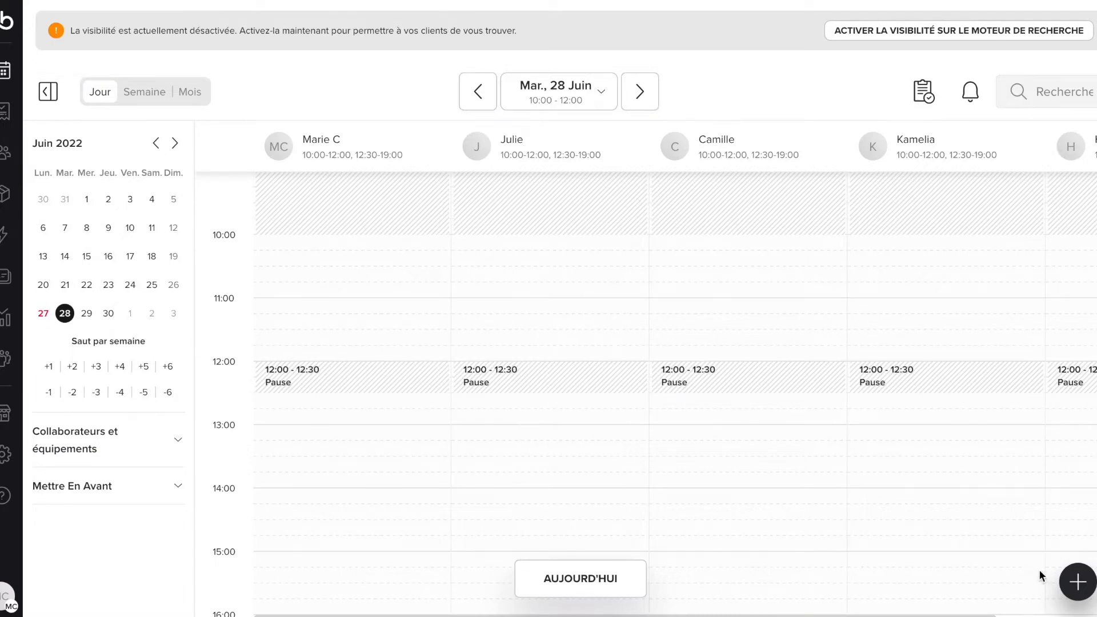
Step: Open a new-appointment form for the 11:00 slot in the second staff column on 28 June
left_click(1077, 588)
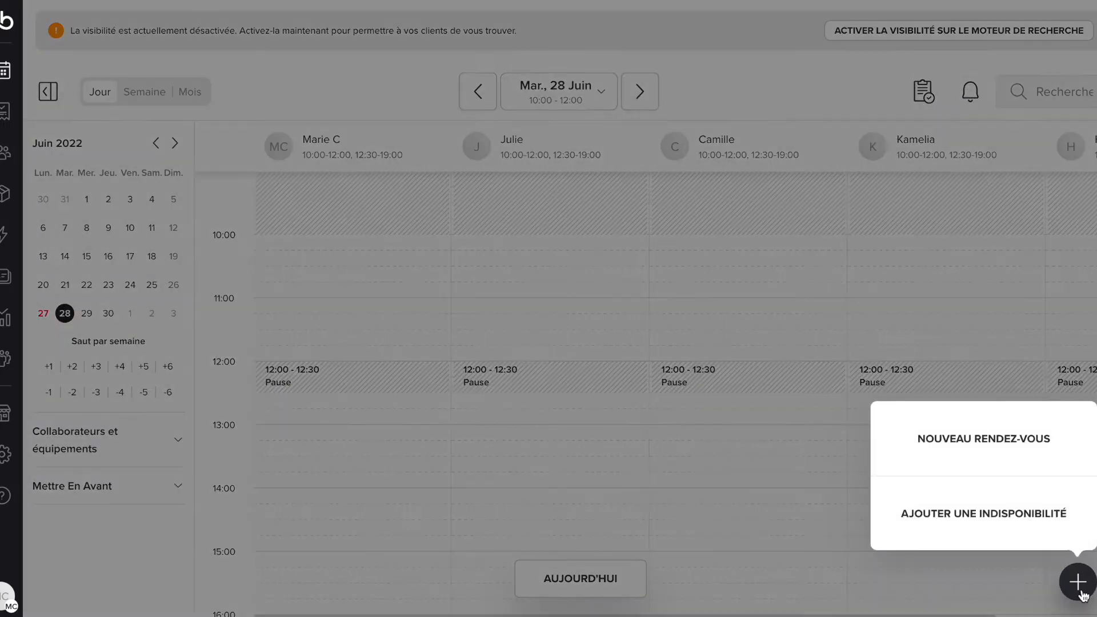
left_click(1079, 591)
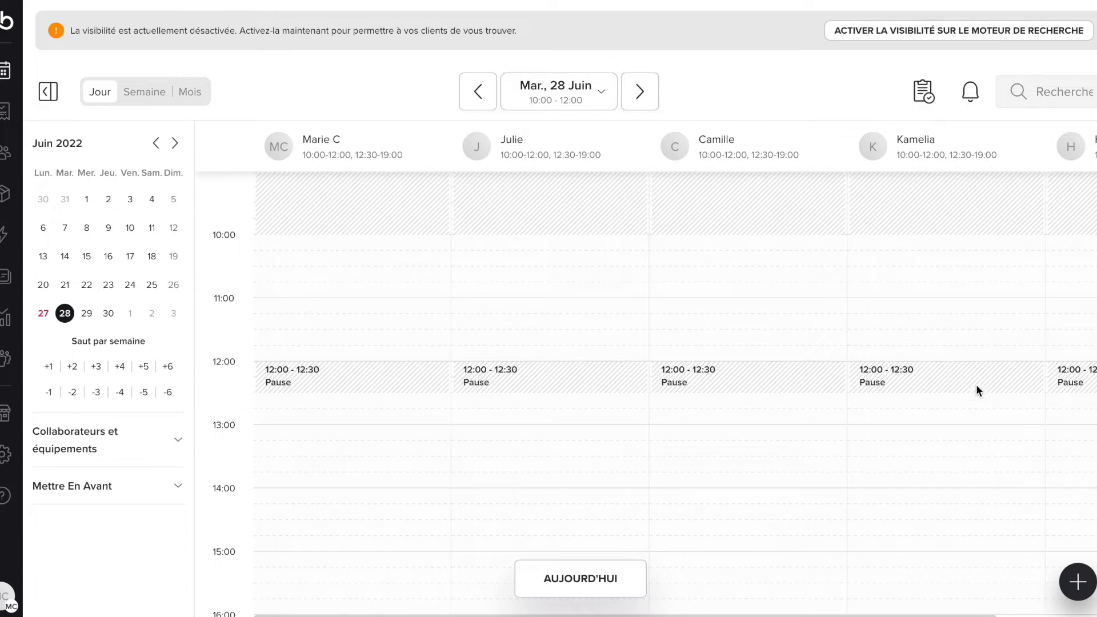
left_click(515, 303)
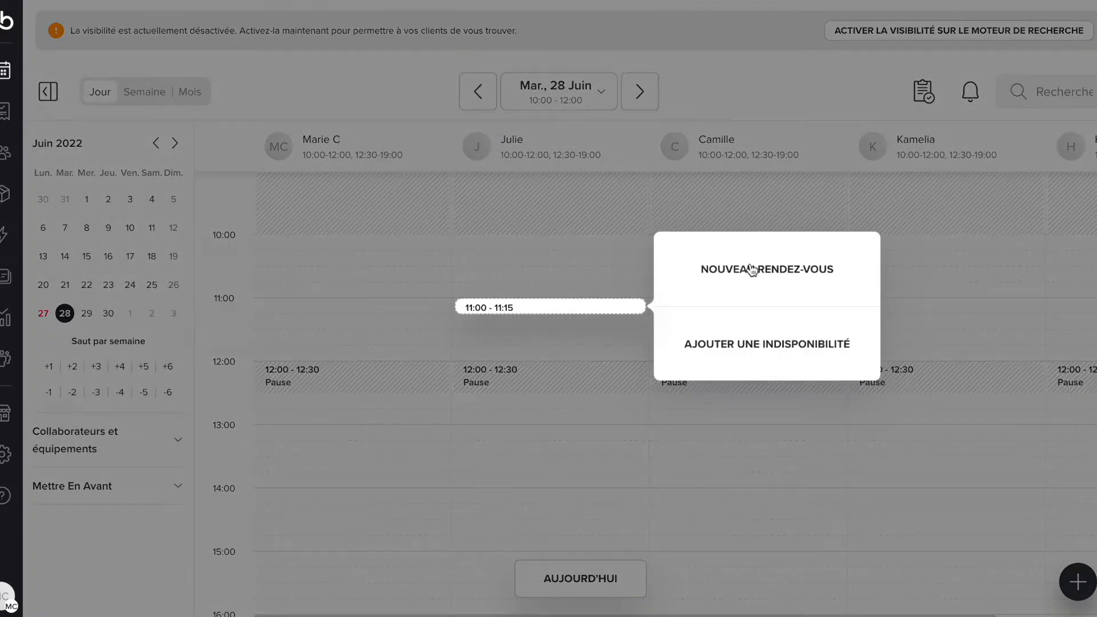
left_click(753, 270)
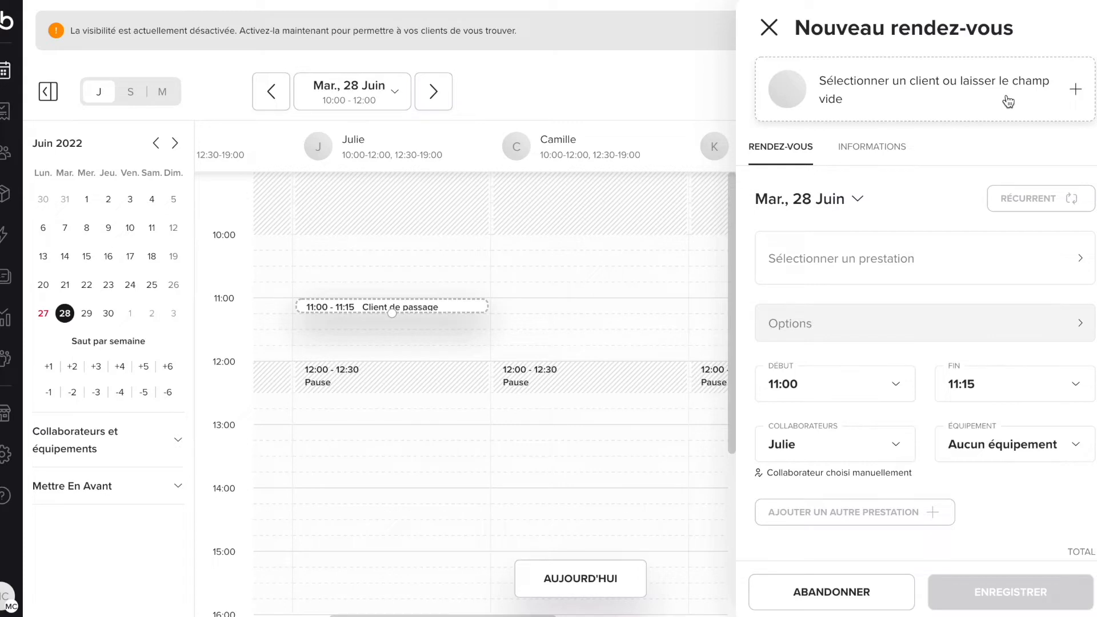
Step: Open the client search in the appointment form and browse the alphabetical list of existing clients
left_click(1009, 101)
left_click(960, 84)
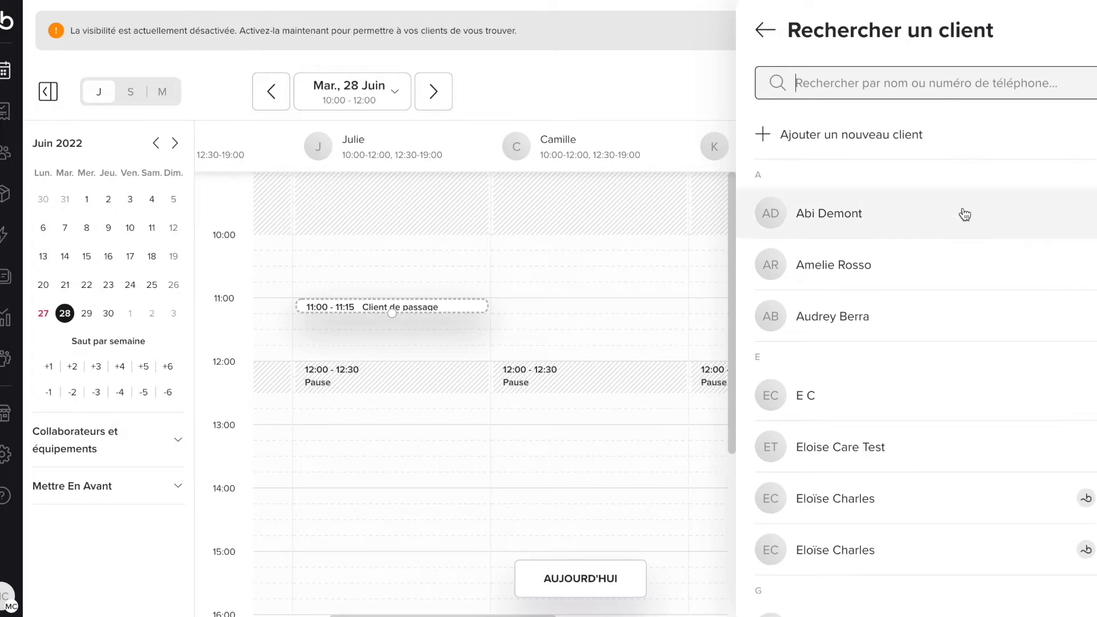
scroll(960, 272, "down", 9)
scroll(959, 271, "up", 10)
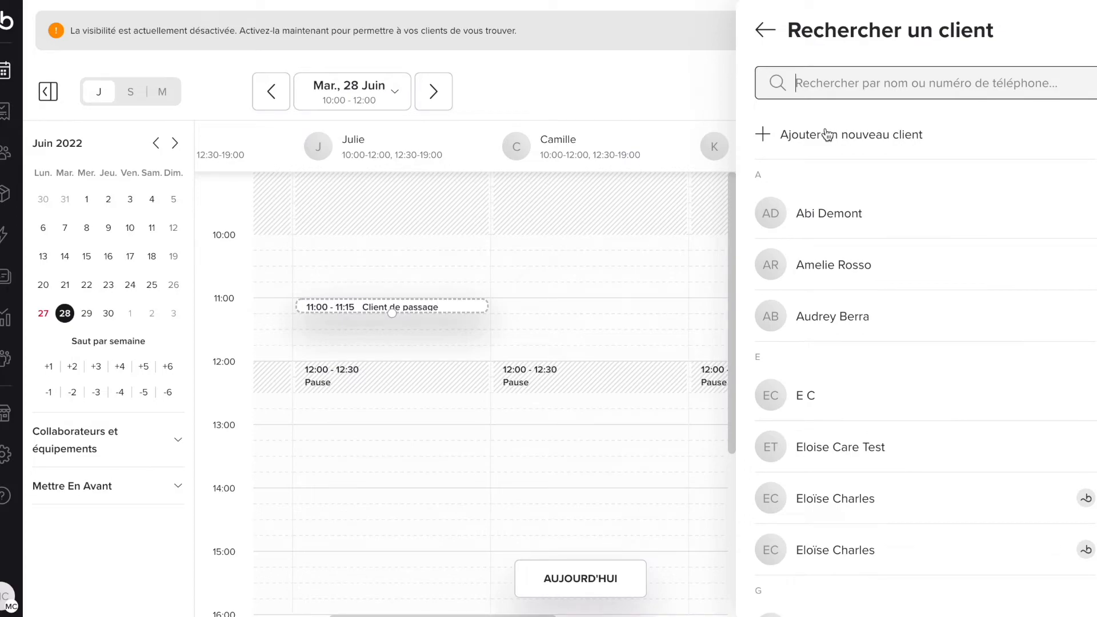
Step: Add a new client with phone number, first name, last name and e-mail, and create them with an invitation
left_click(825, 133)
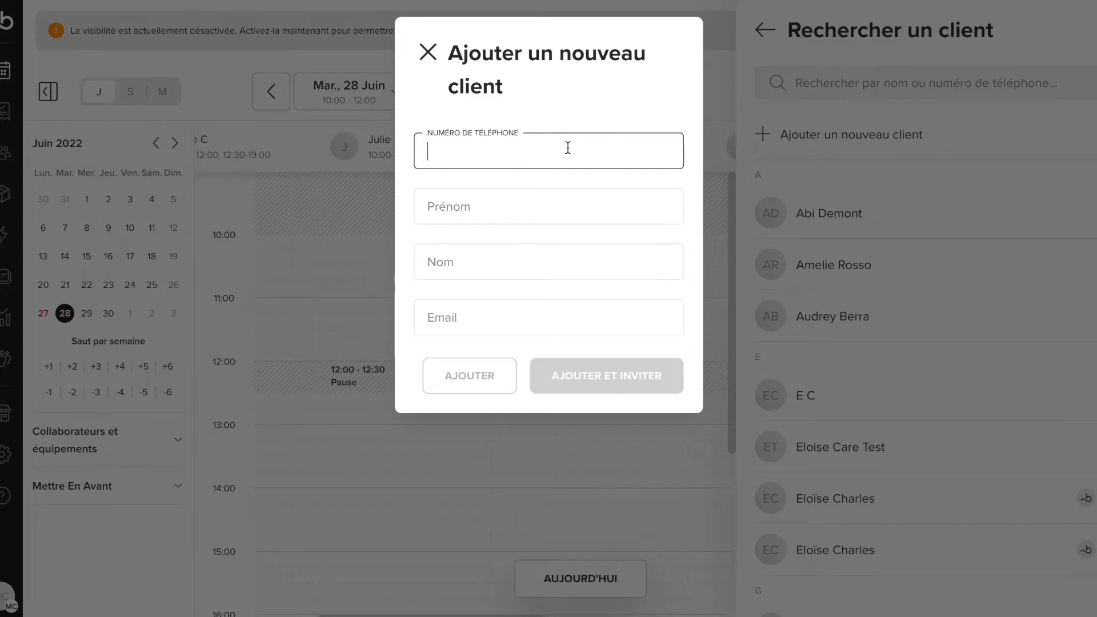
key("ctrl+v")
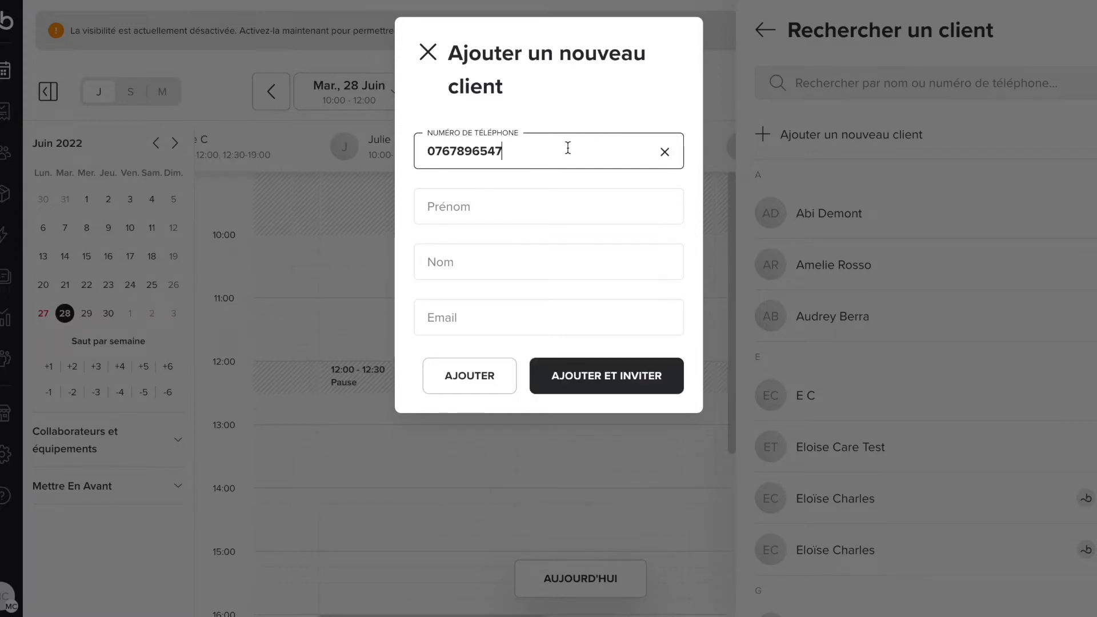
left_click(536, 209)
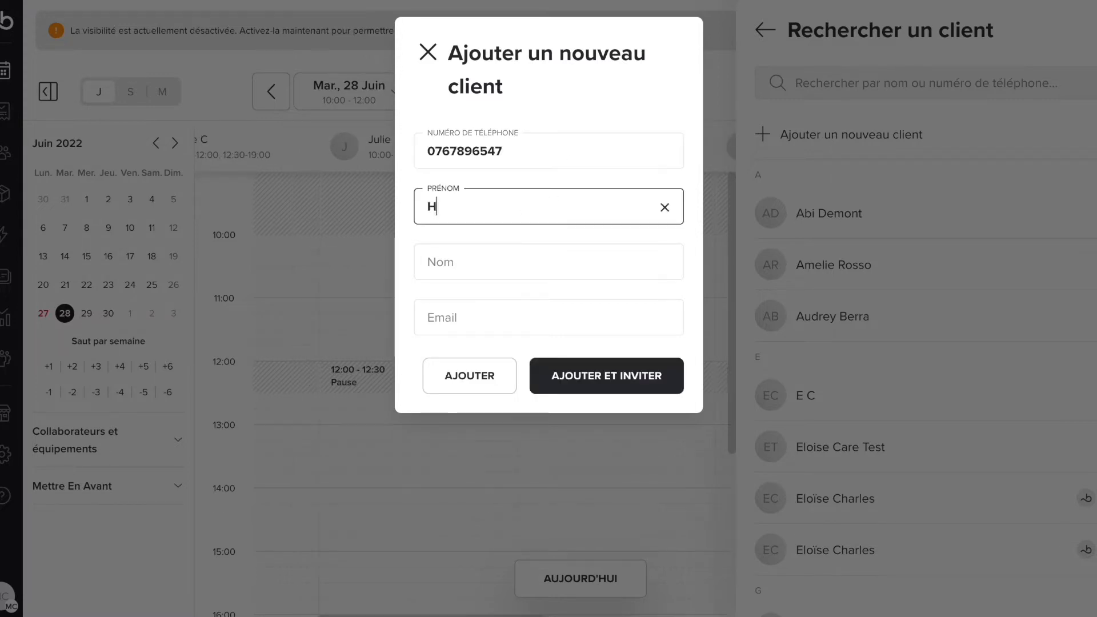
left_click(509, 270)
left_click(507, 314)
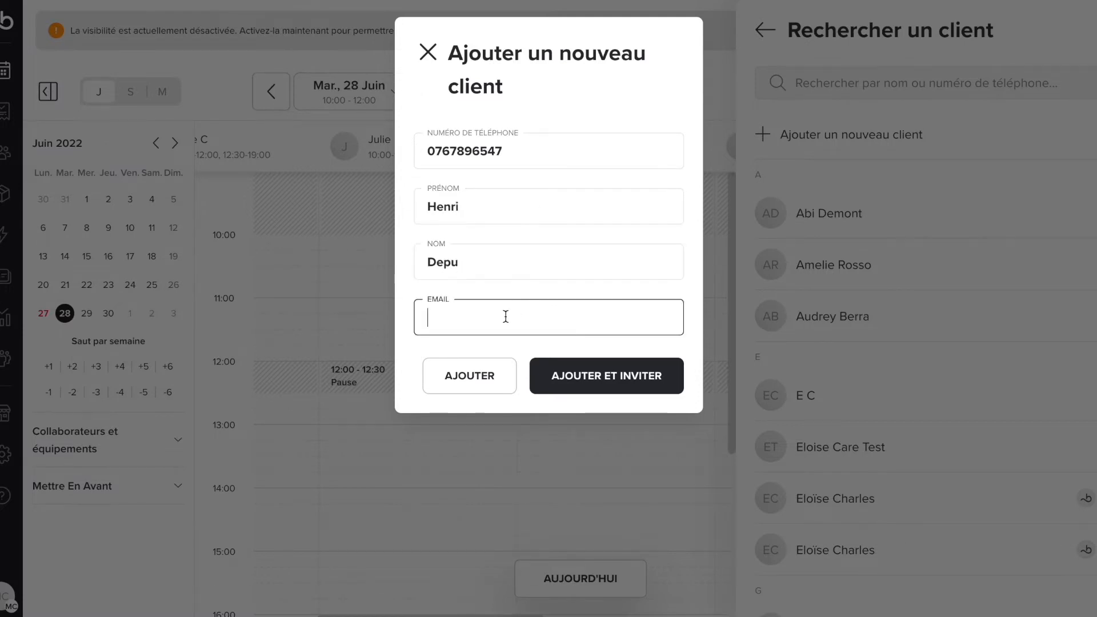
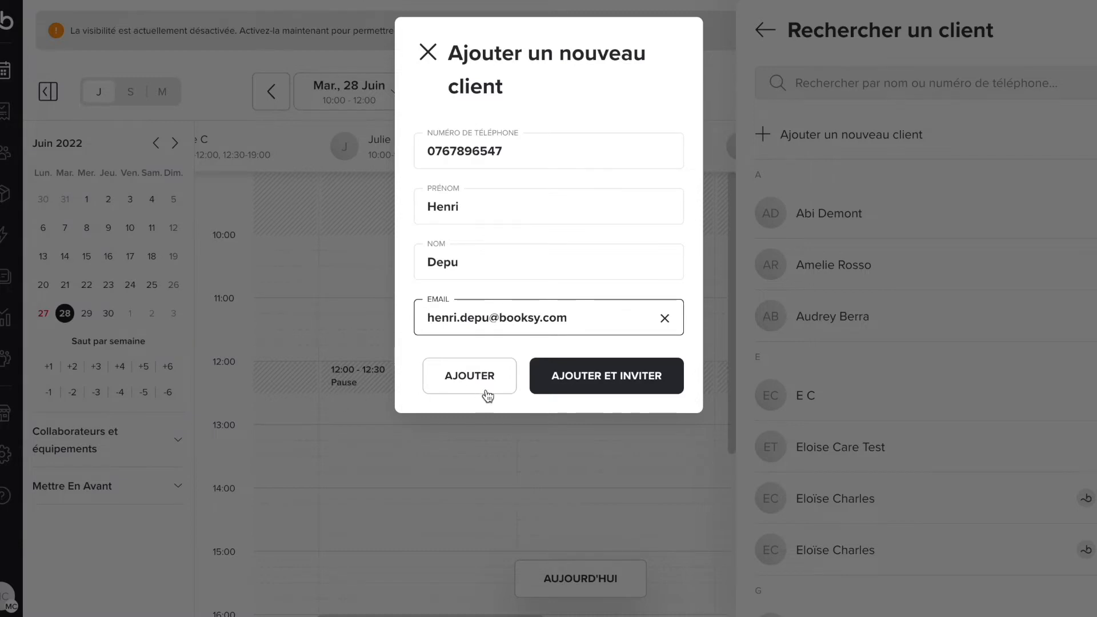
left_click(624, 388)
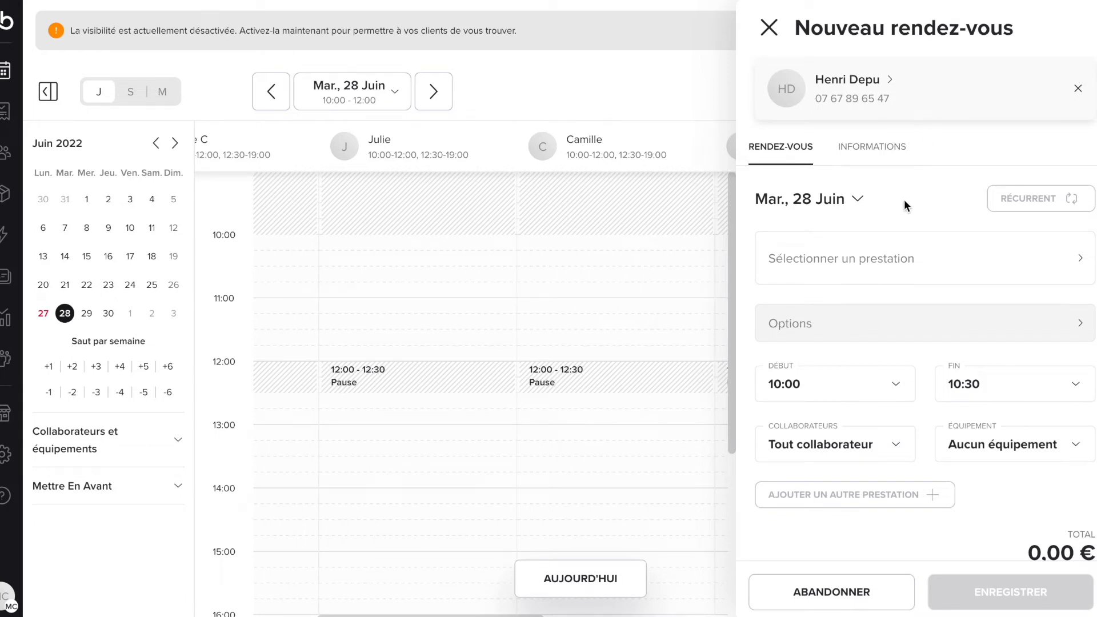
Step: Keep the date at 28 June and choose the 40-minute Gommage + Massage aux huiles essentiels service
left_click(858, 201)
left_click(858, 201)
left_click(865, 272)
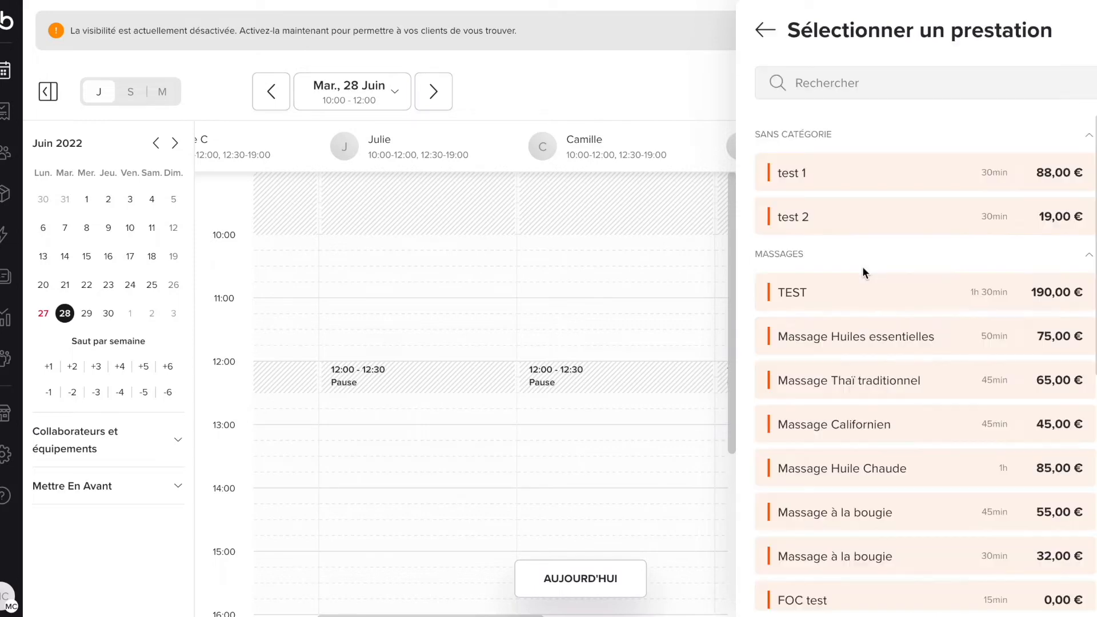
scroll(862, 266, "down", 8)
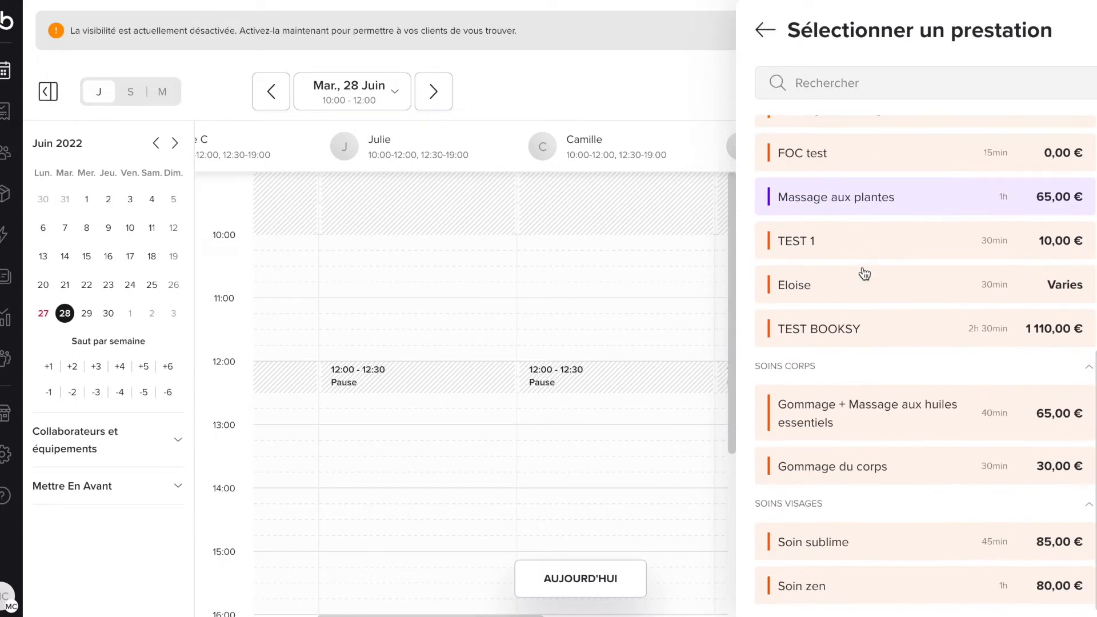
left_click(871, 403)
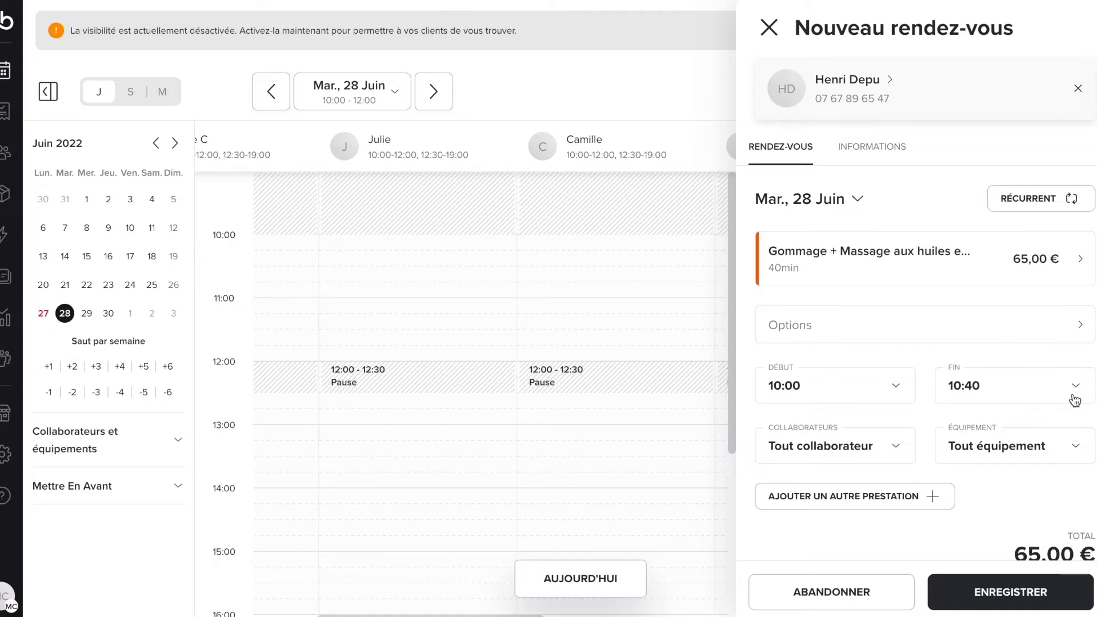
Step: Keep the first service's start and end times at 10:00–10:40
left_click(895, 386)
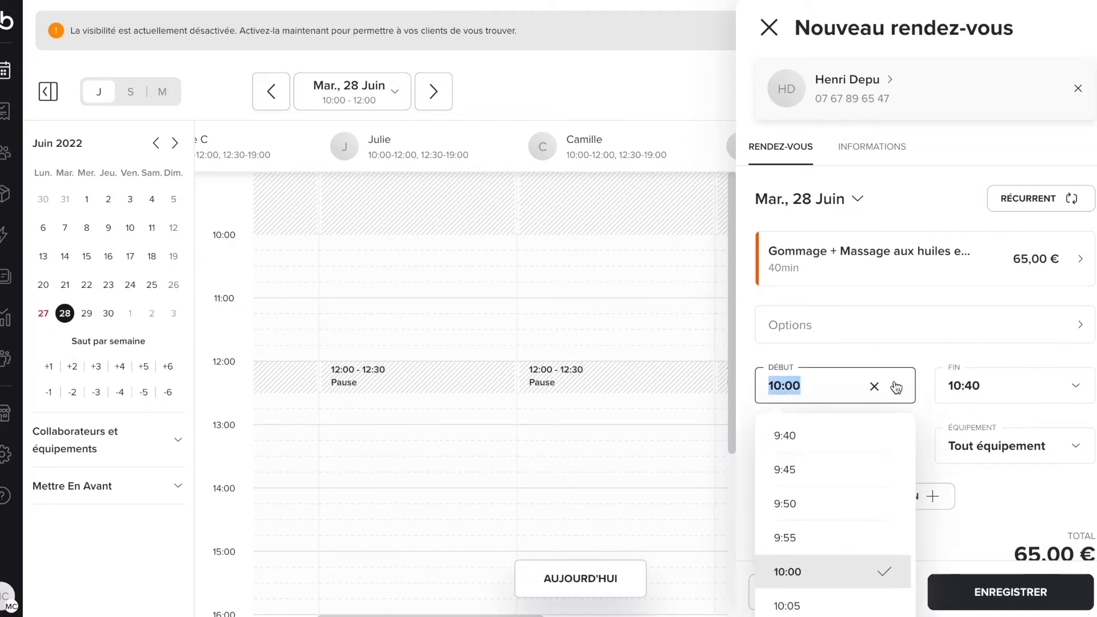
scroll(885, 489, "down", 3)
scroll(885, 489, "up", 3)
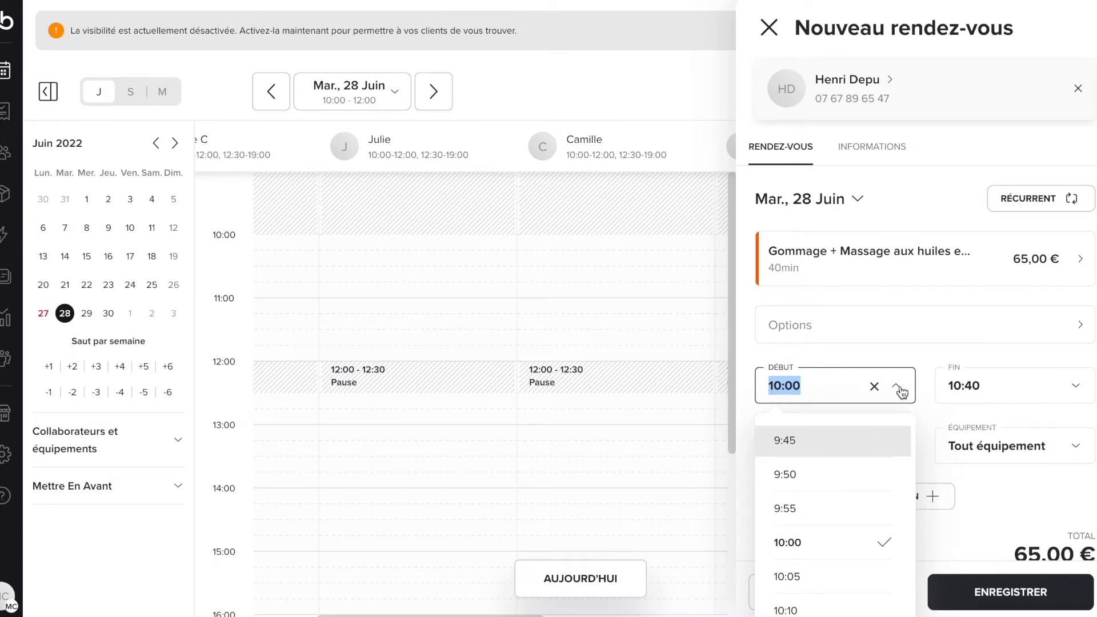
left_click(1074, 394)
scroll(1059, 572, "down", 3)
scroll(1061, 542, "up", 3)
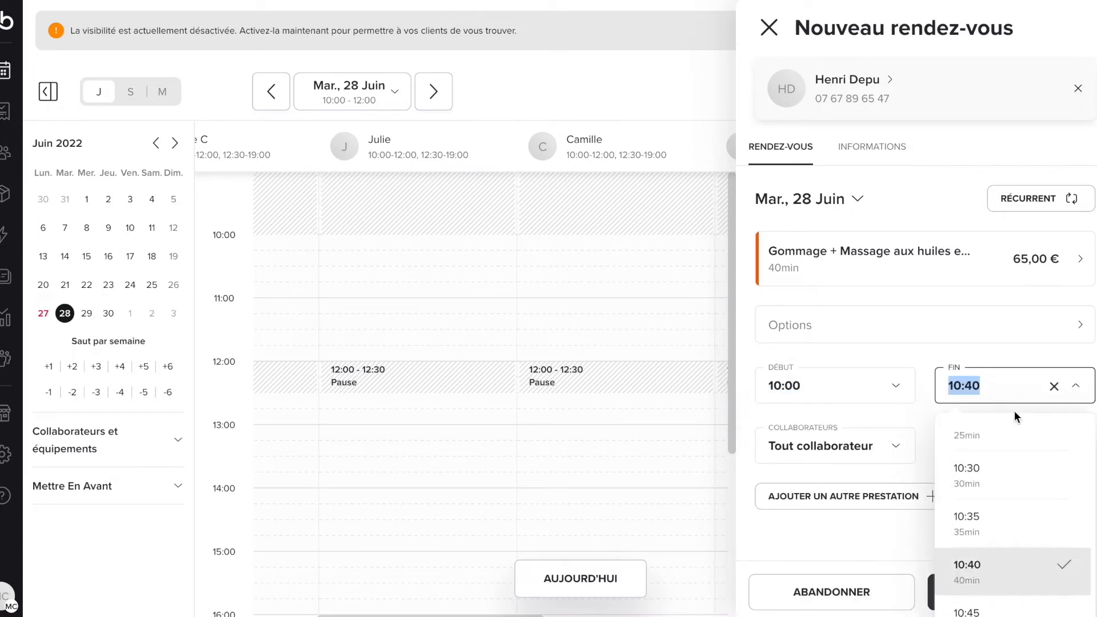
left_click(924, 415)
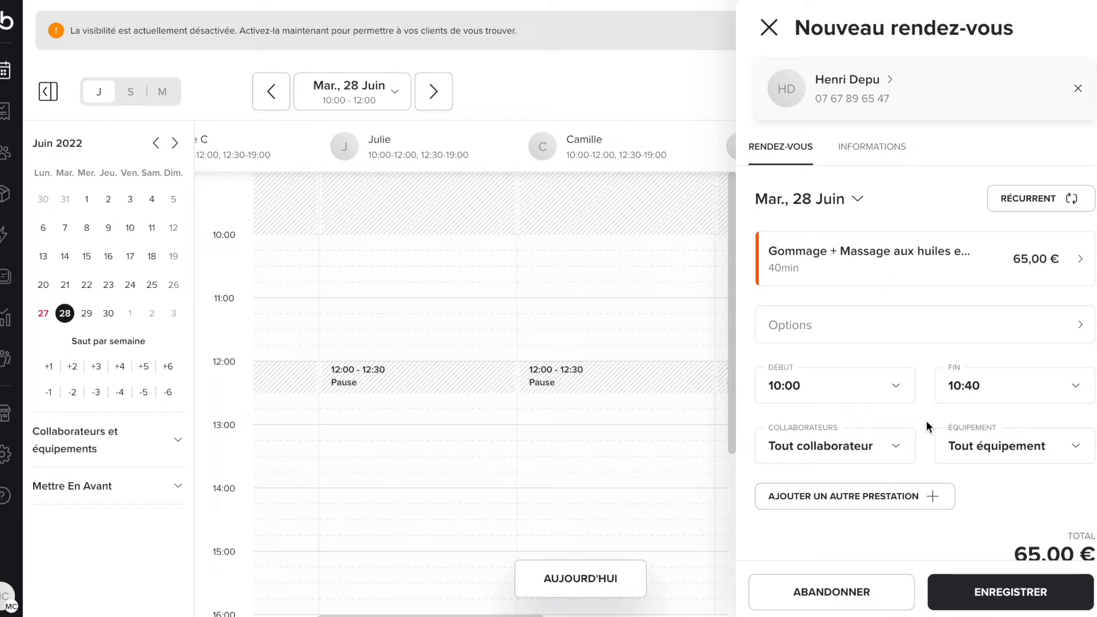
Step: Assign the first service to the second staff member in the list
left_click(901, 452)
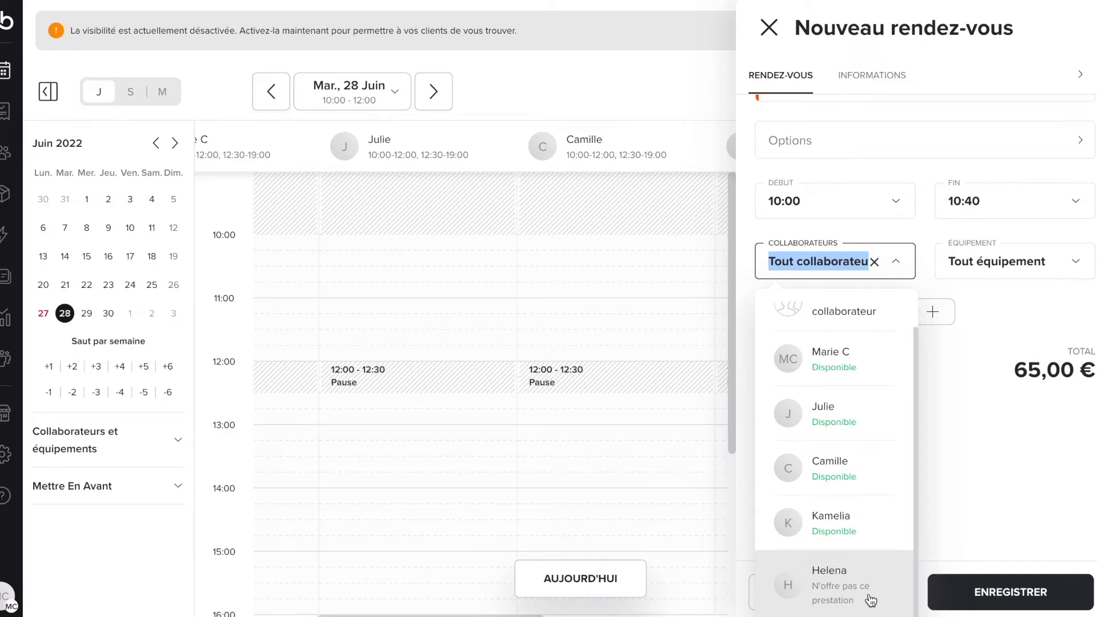
scroll(874, 446, "up", 1)
left_click(862, 446)
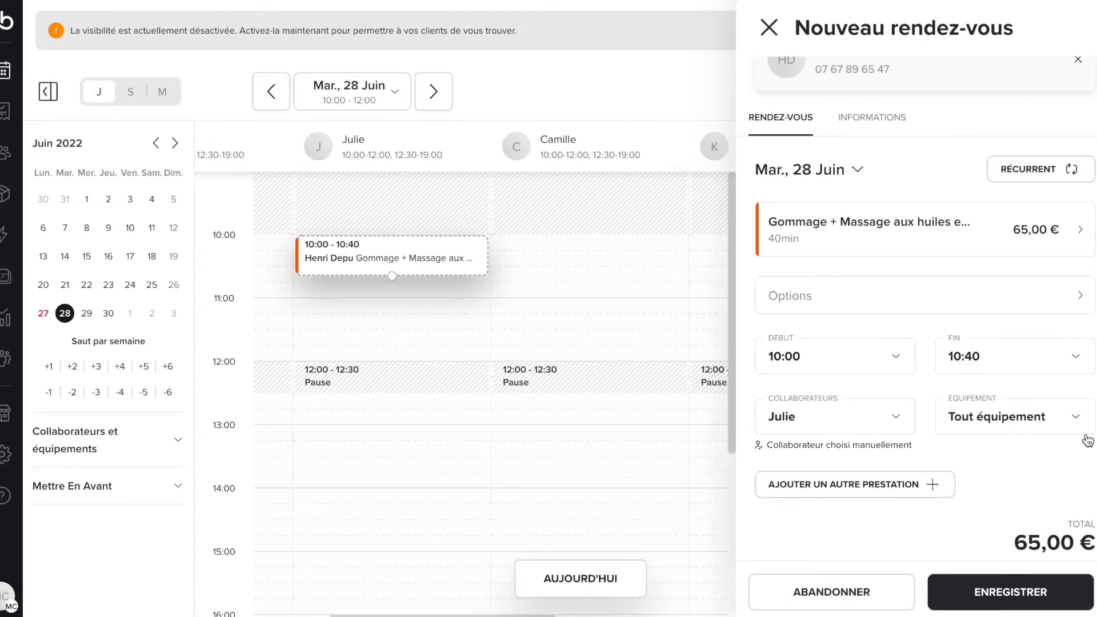
Step: Set the first service's equipment to Cabine massage 4 and add a second service slot
left_click(1076, 421)
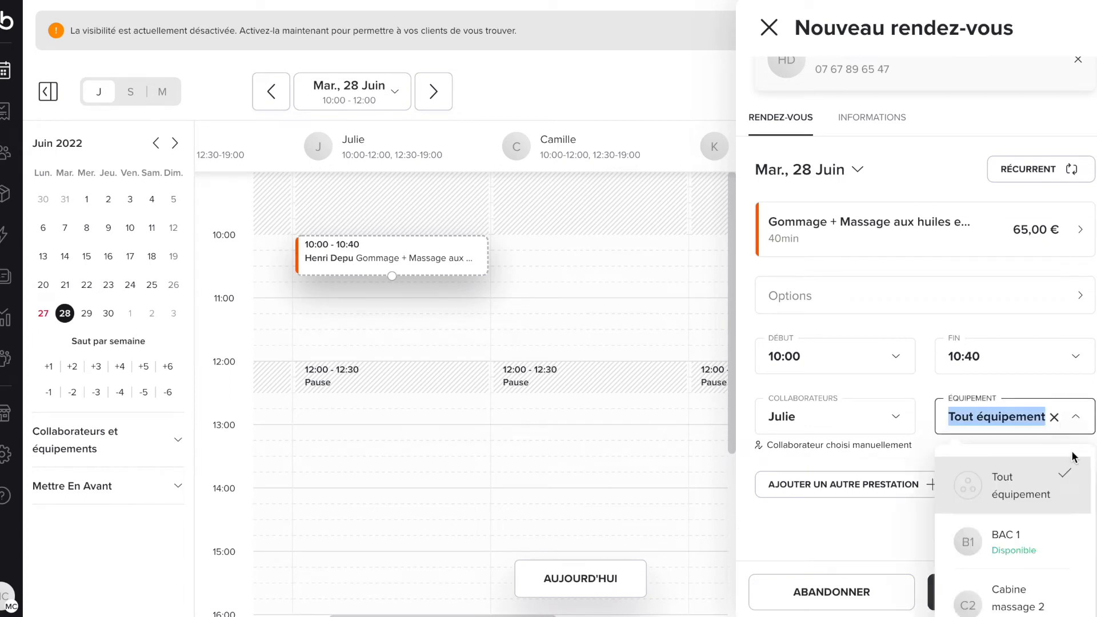
scroll(1072, 466, "down", 2)
scroll(1077, 373, "down", 3)
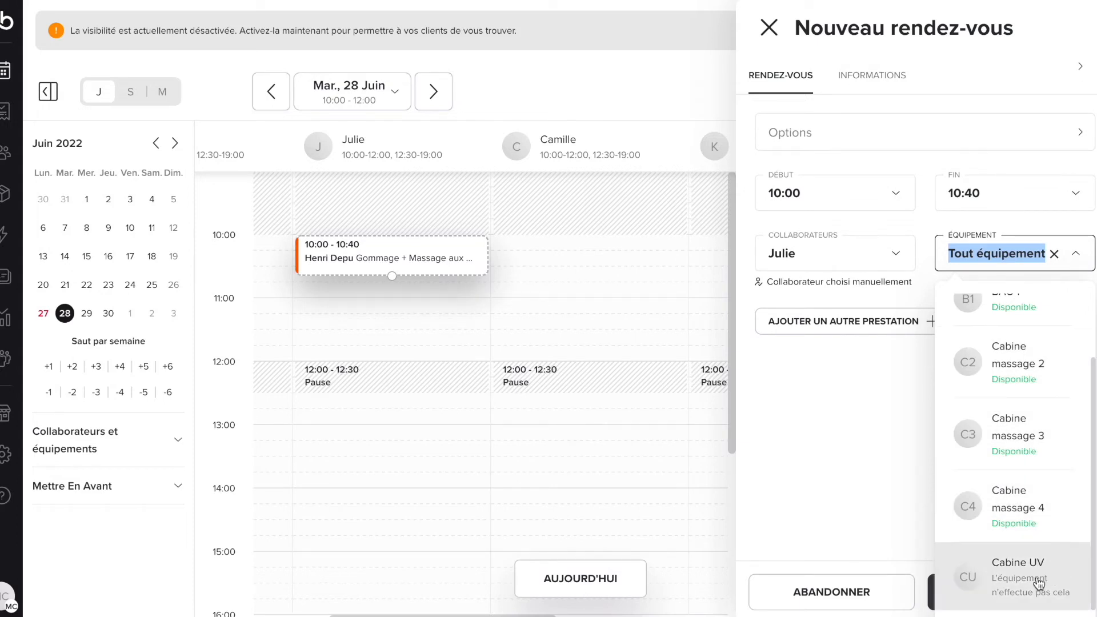
left_click(999, 506)
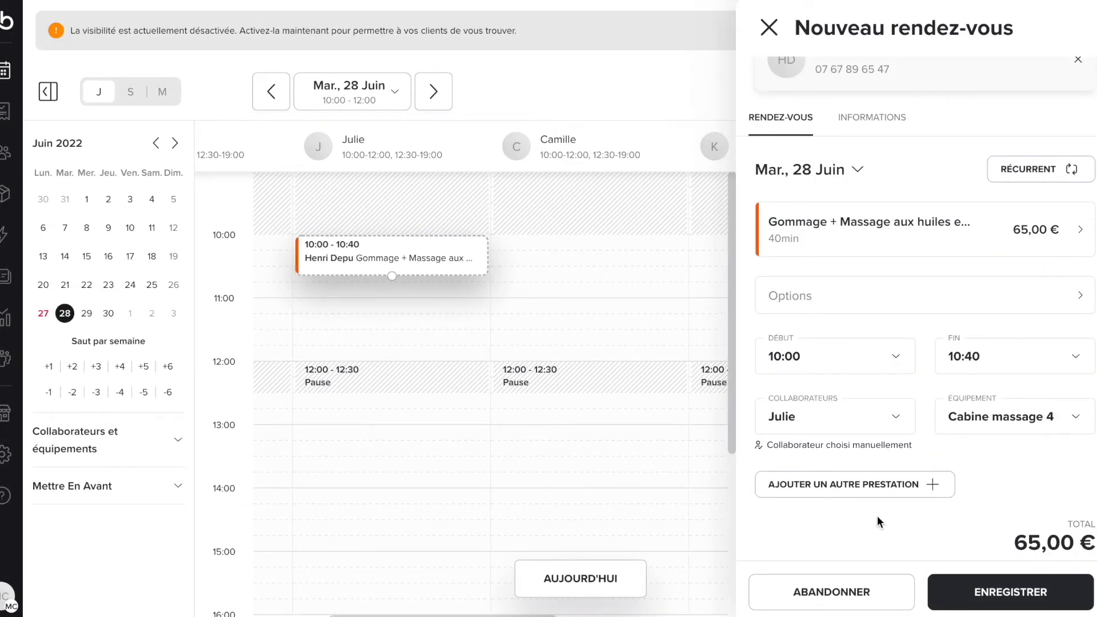
left_click(877, 485)
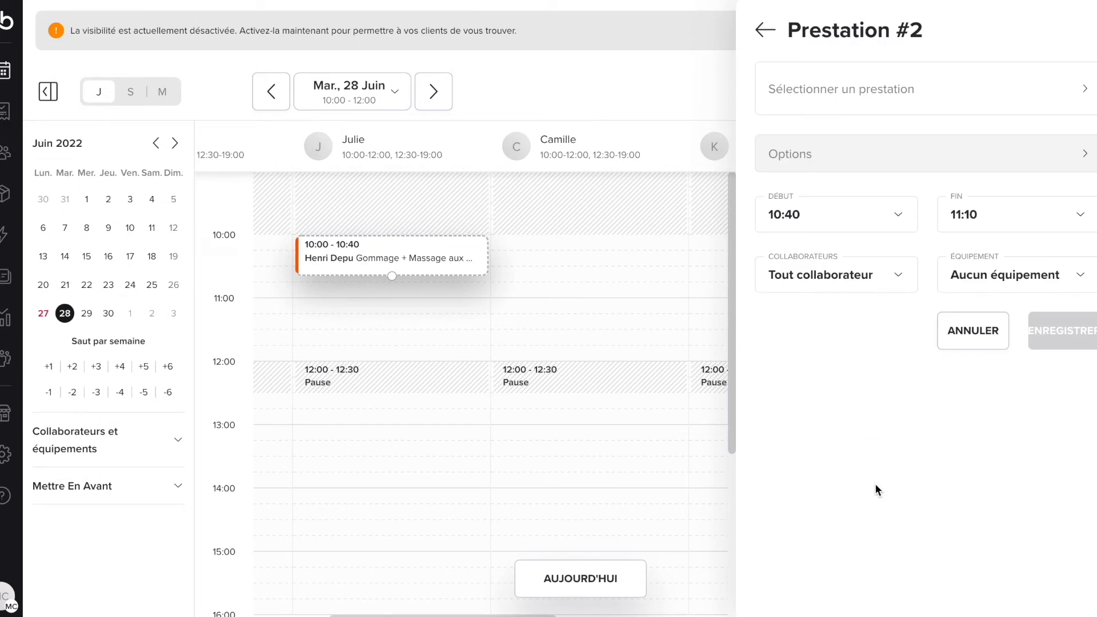
Step: Choose Massage à la bougie as the second service, assigned to the same staff member
left_click(845, 101)
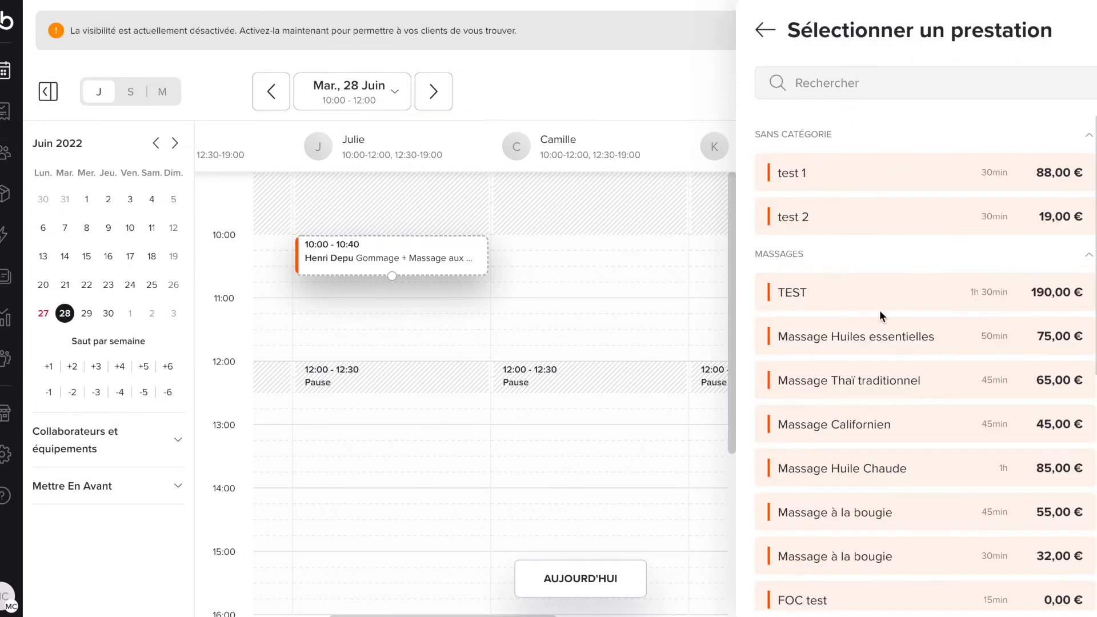
scroll(879, 313, "down", 3)
left_click(863, 357)
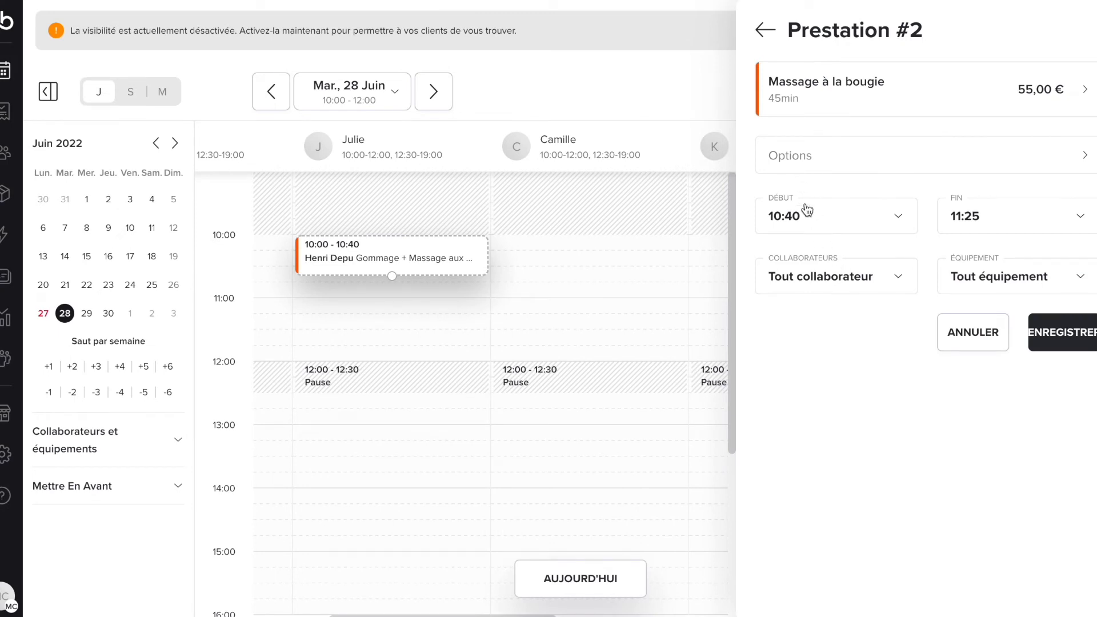
left_click(878, 273)
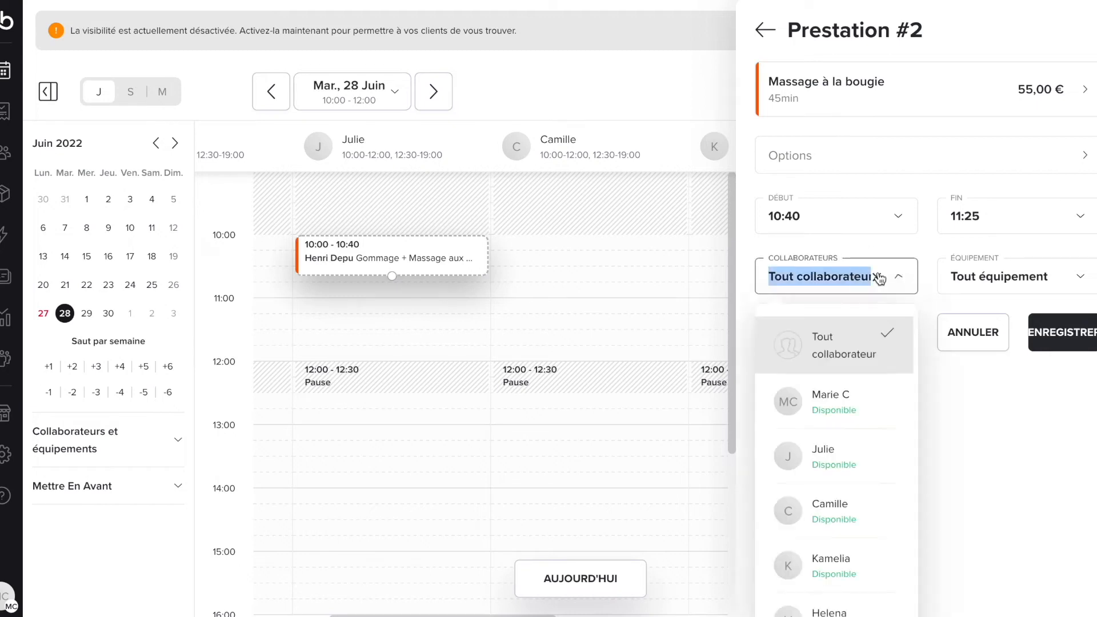
left_click(849, 445)
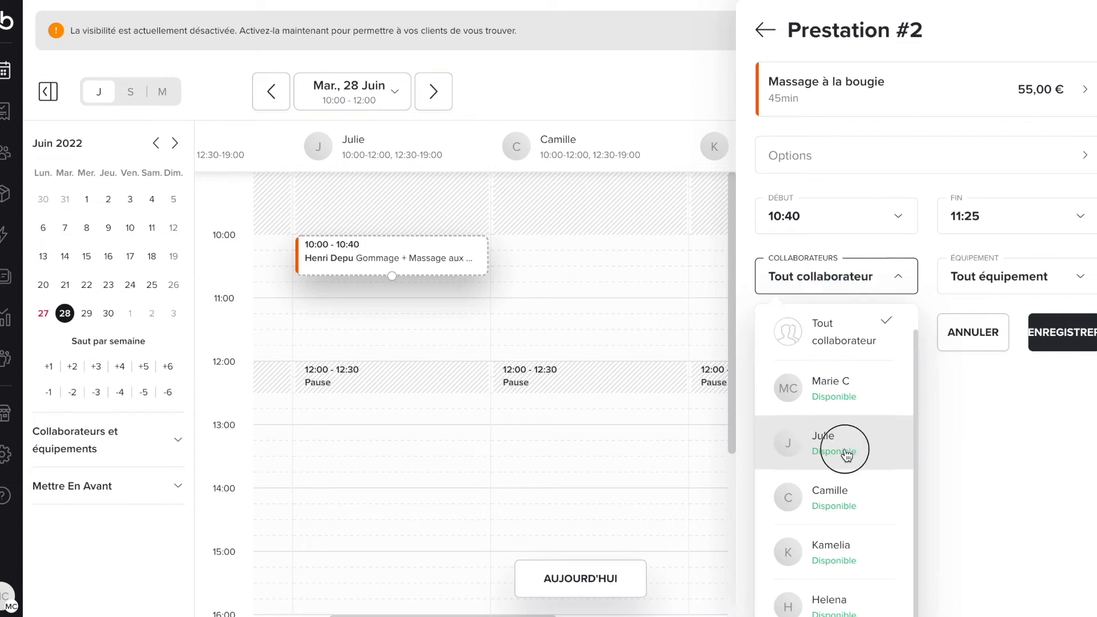
Step: Book the second service into Cabine massage 4 and save it, running 10:40–11:25
left_click(1003, 276)
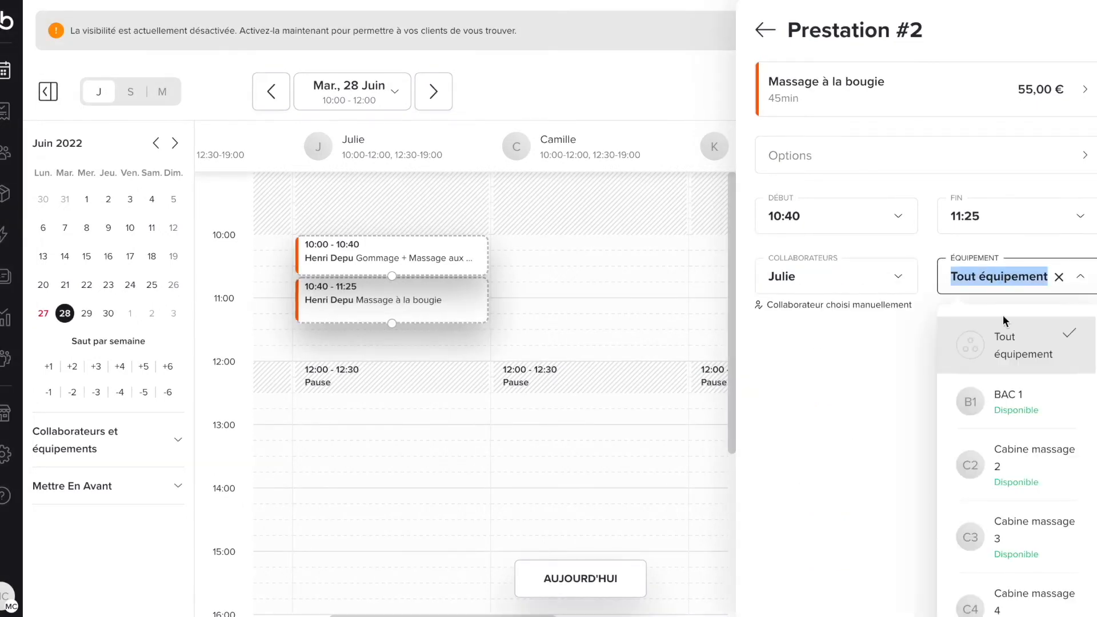
scroll(1002, 457, "down", 1)
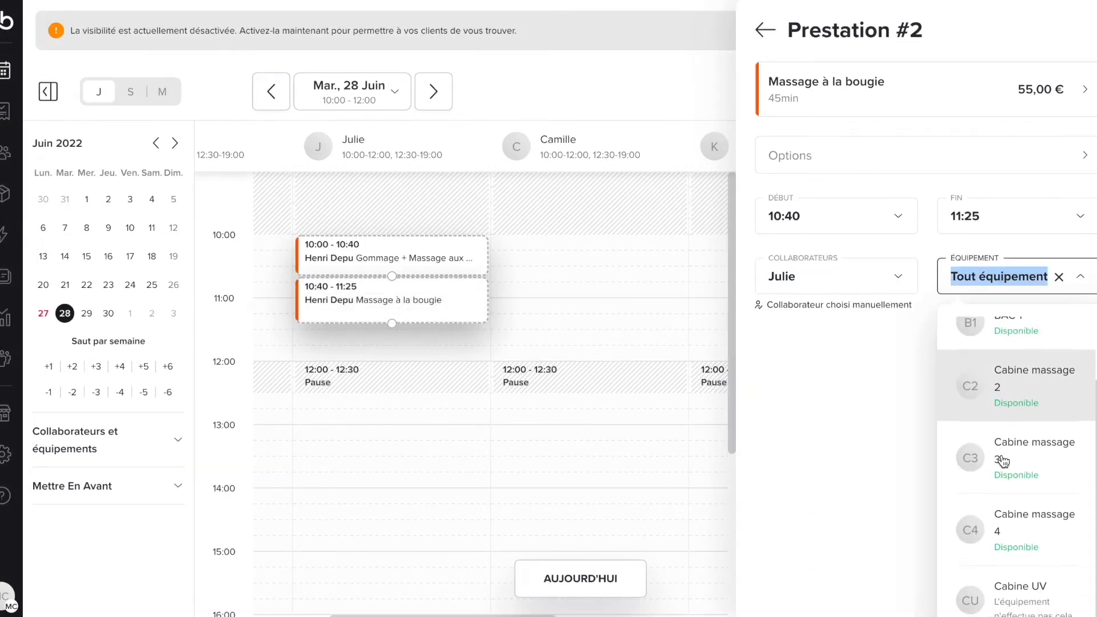
left_click(1026, 523)
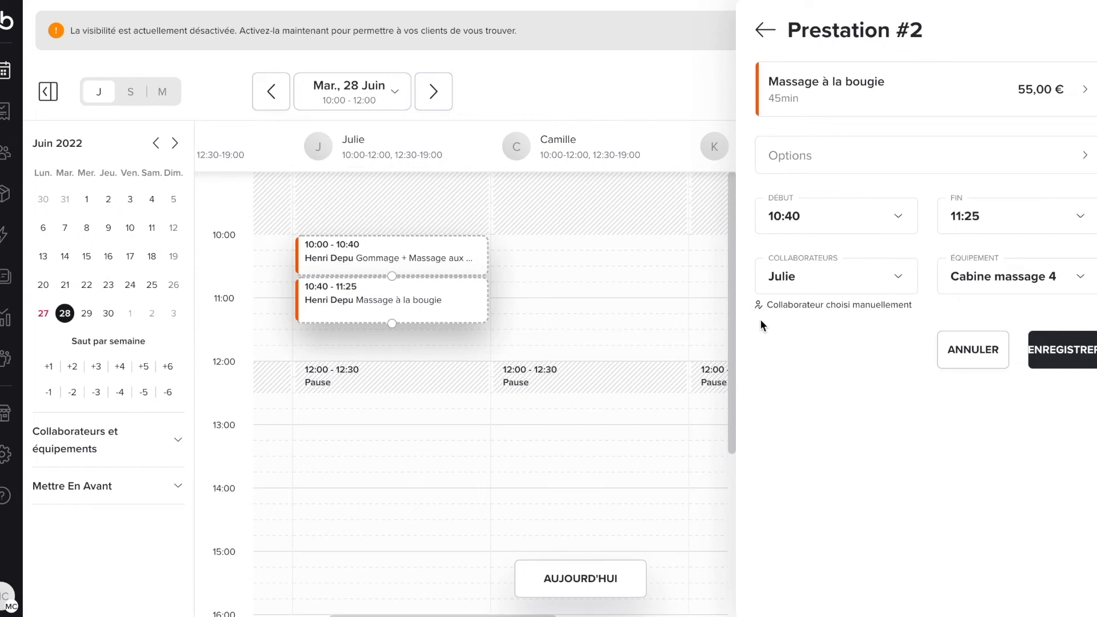
left_click(1061, 348)
scroll(1035, 443, "down", 1)
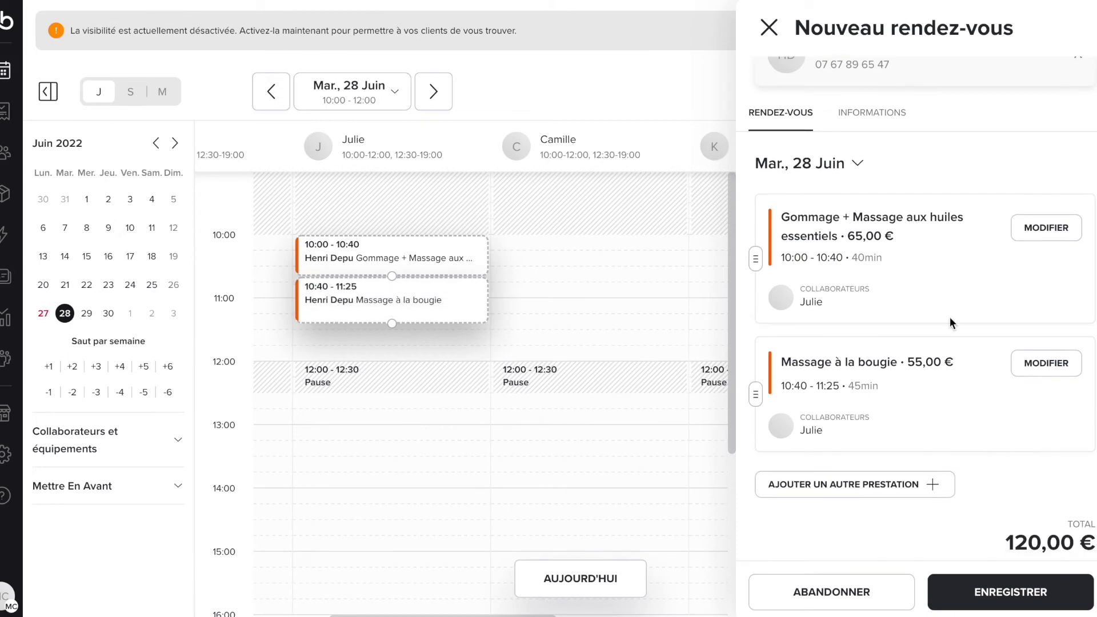
scroll(870, 173, "up", 1)
Step: Add the internal note 'Client VIP' and star the appointment
left_click(869, 164)
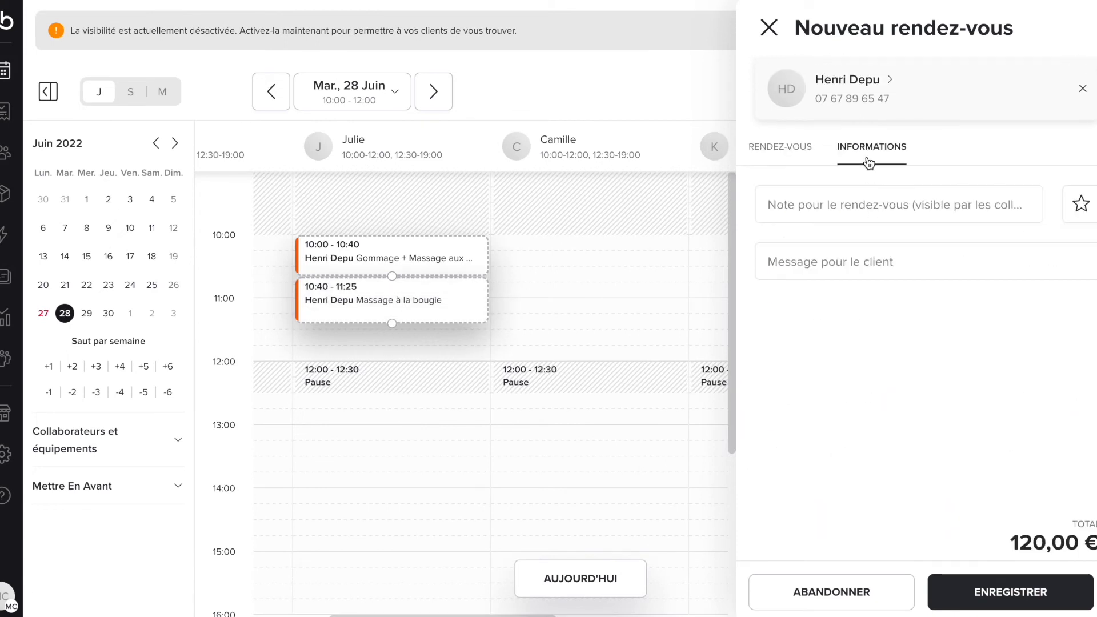
left_click(874, 203)
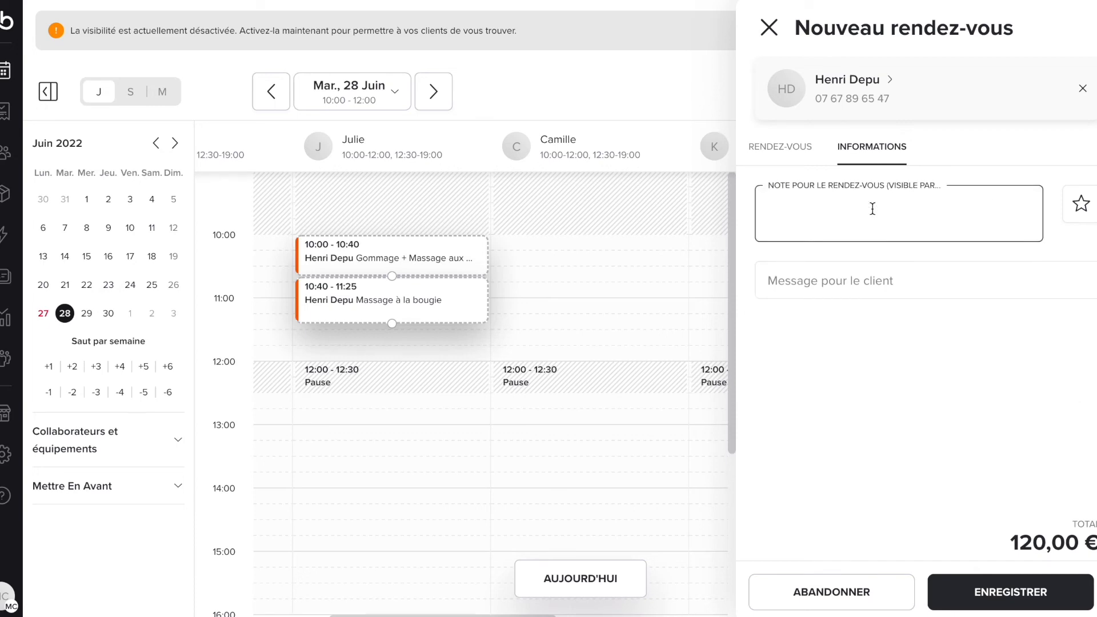
type("Client VIP")
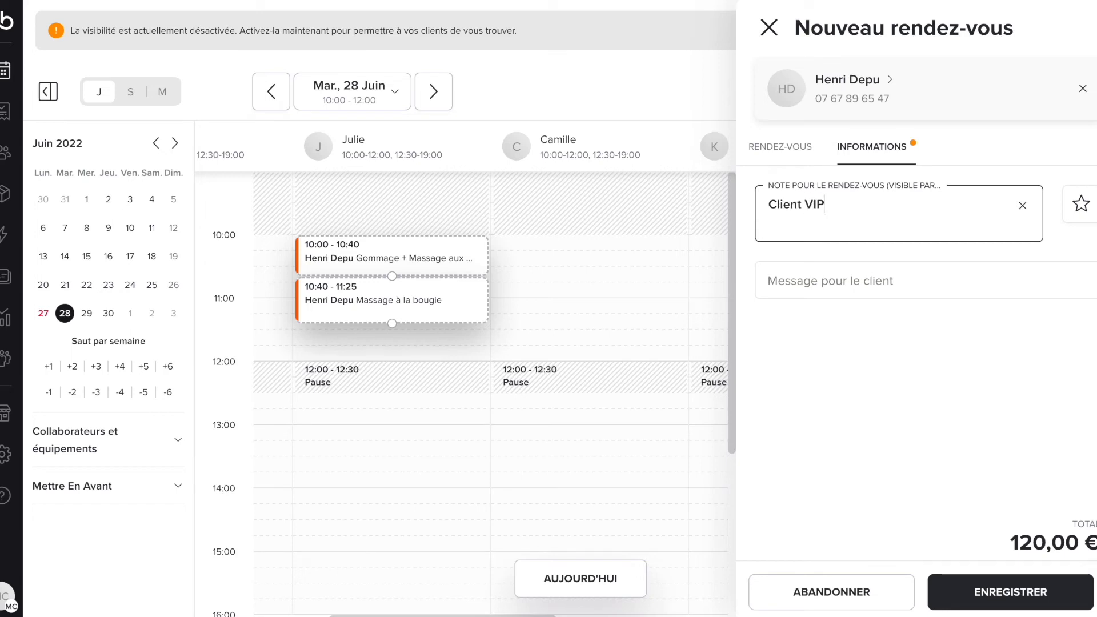
left_click(1082, 211)
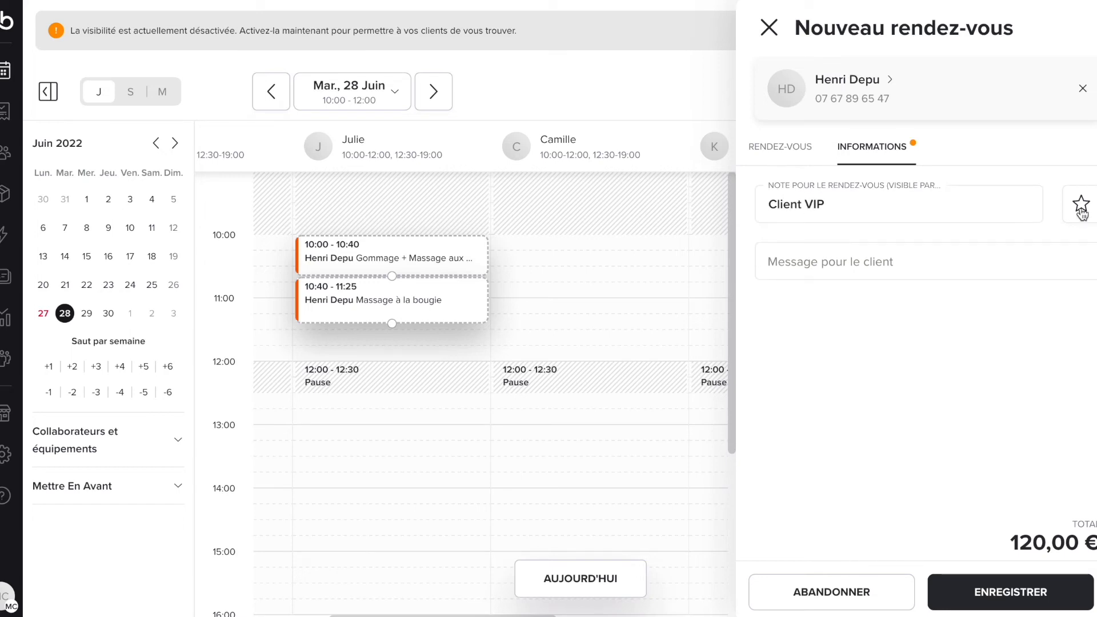
left_click(1082, 212)
Step: Add the client message 'TEST TEST TEST' and return to the services summary
left_click(853, 269)
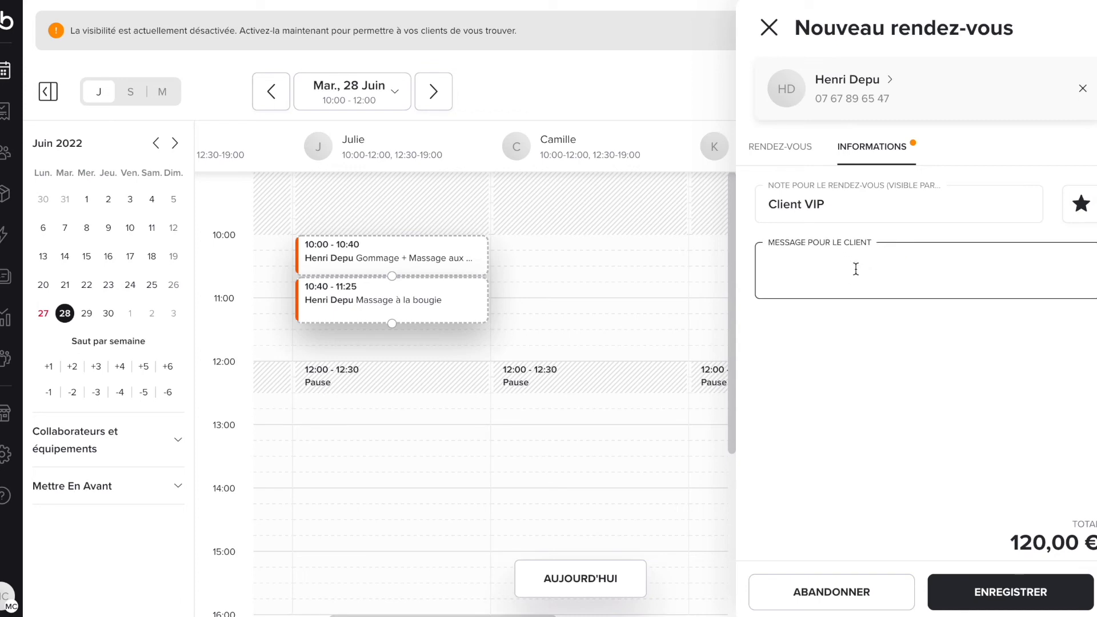
type("TEST TEST TEST")
left_click(920, 417)
left_click(775, 158)
scroll(902, 389, "down", 1)
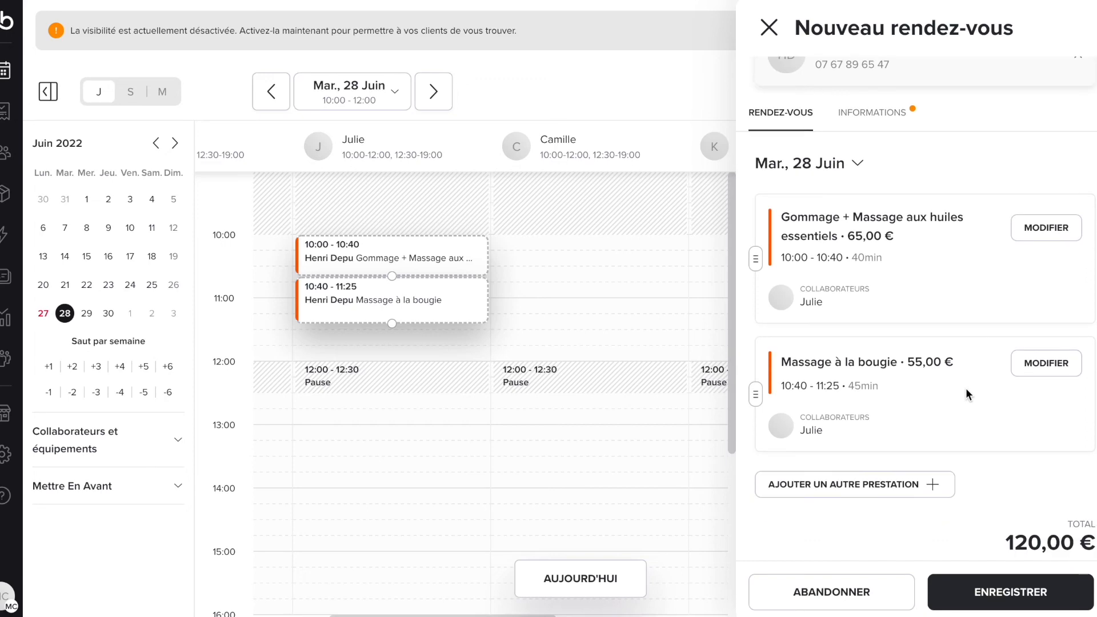
Step: Save the two-service appointment and reopen its Confirmé details from the 10:00 calendar entry
left_click(1010, 592)
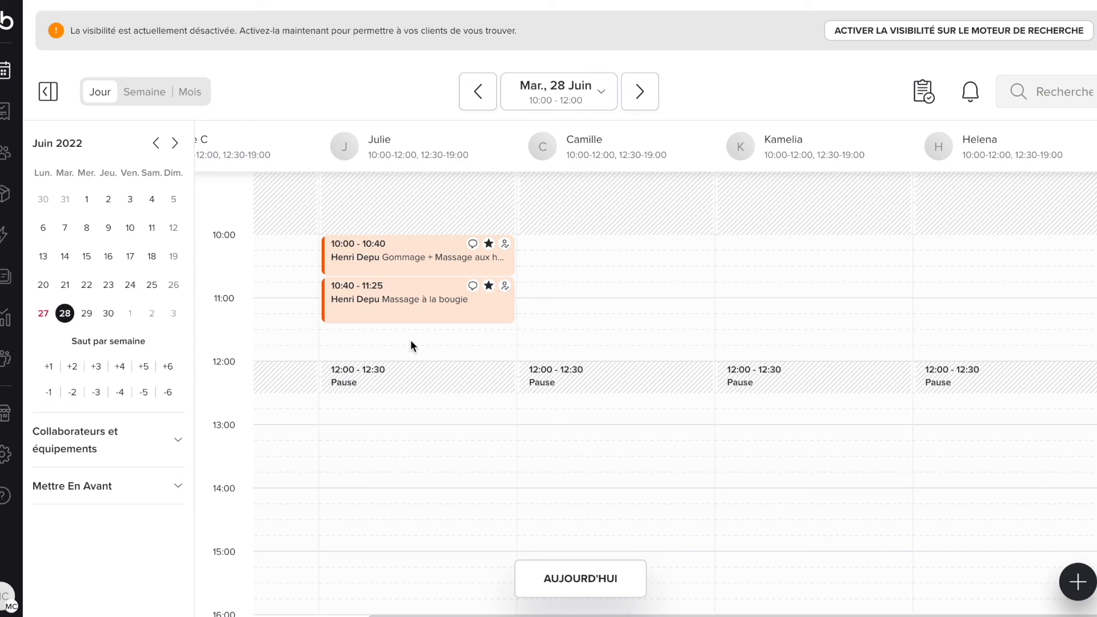
left_click(415, 259)
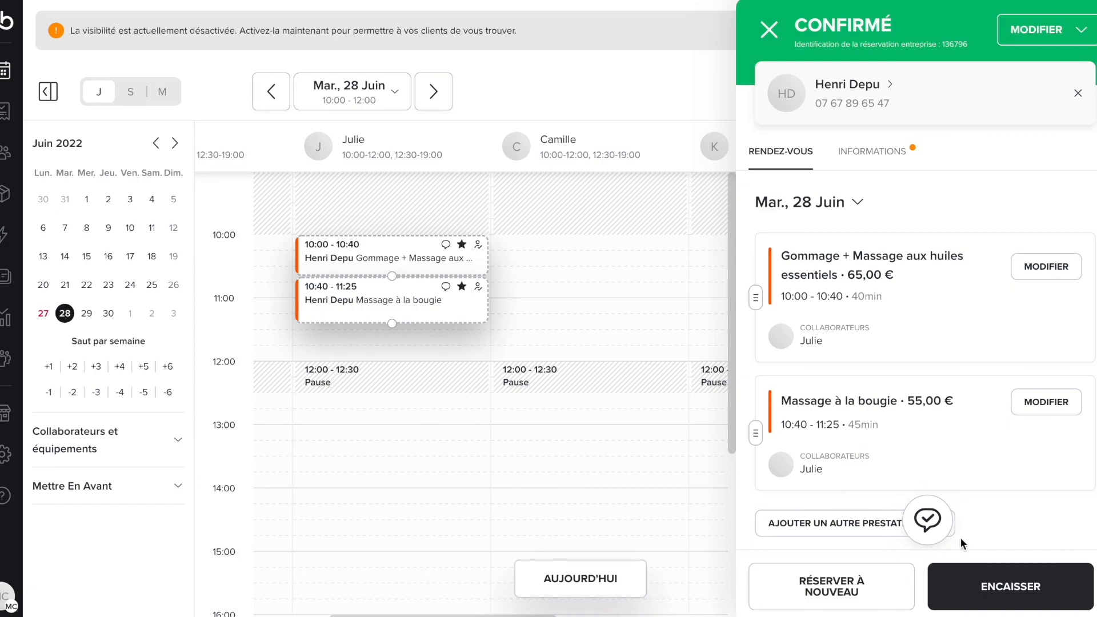
Step: Send the client the notification that they can come, then close the booking details
left_click(928, 536)
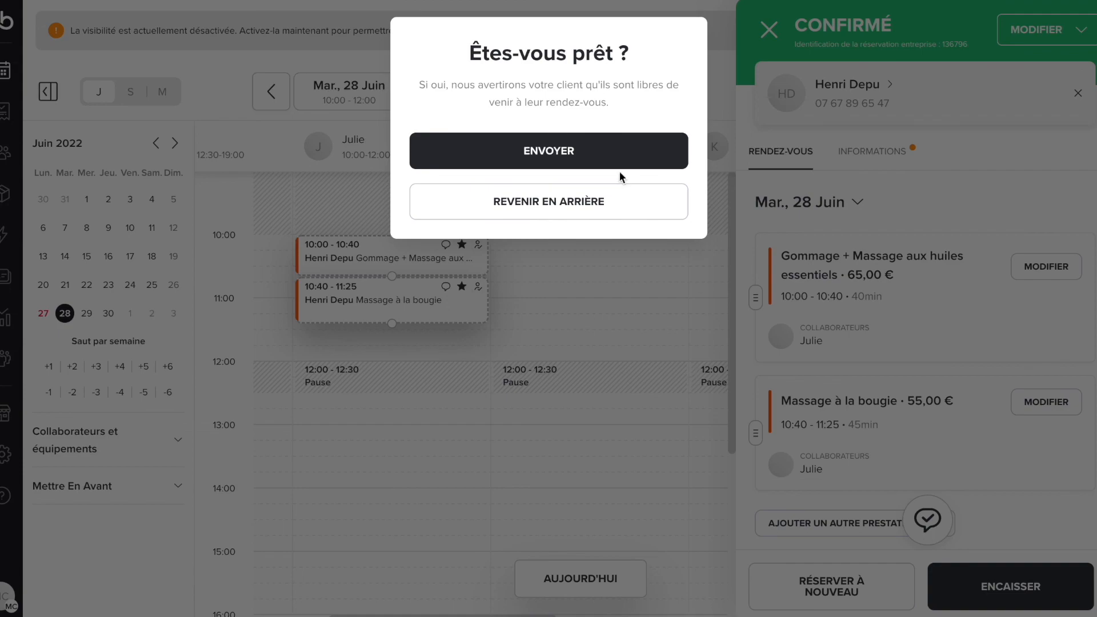
left_click(596, 165)
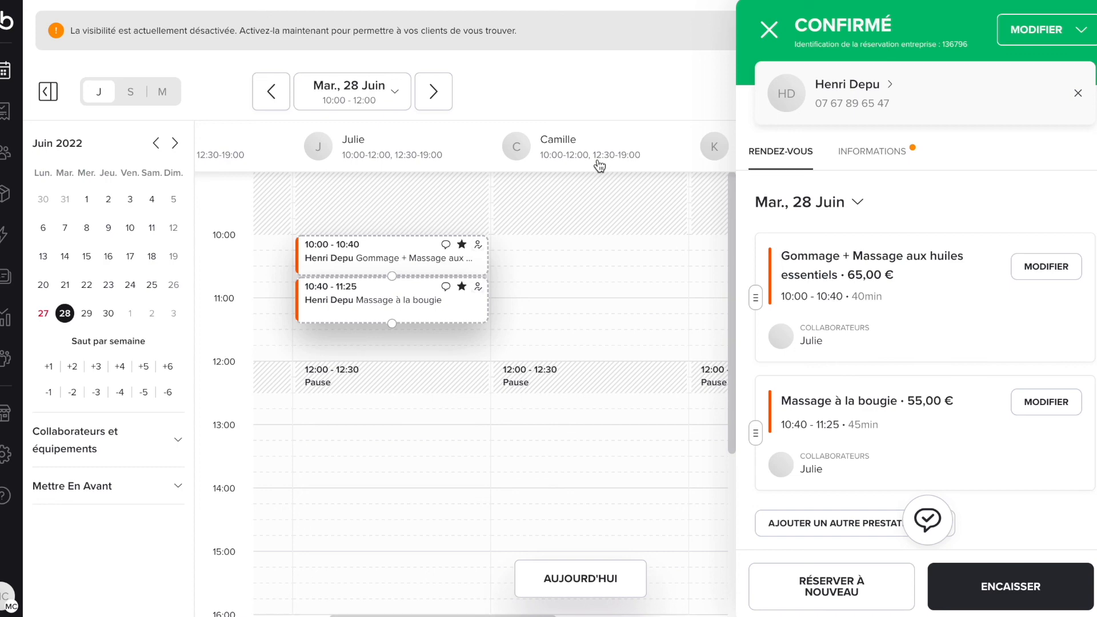
left_click(769, 29)
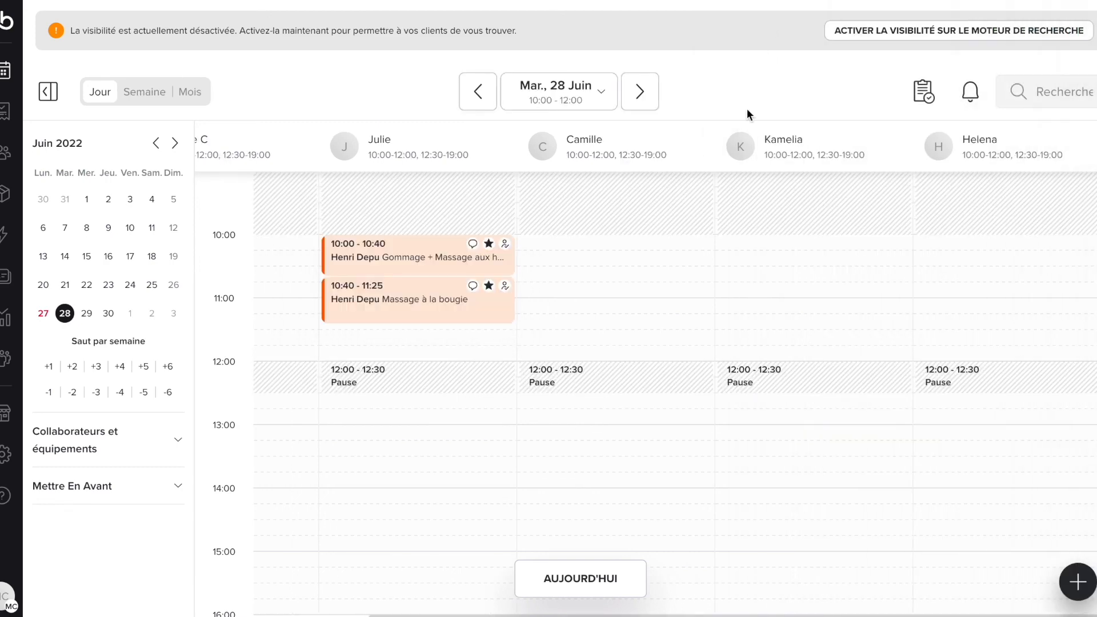